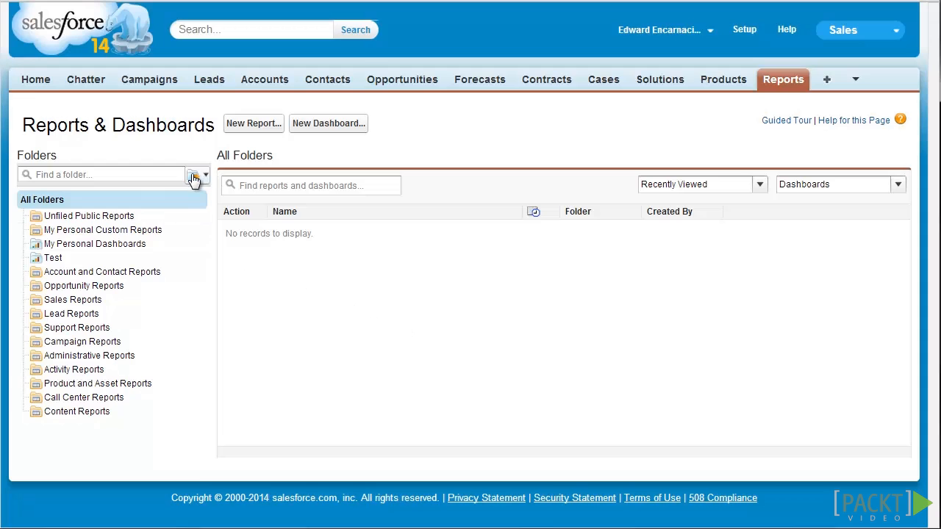
- Create a new dashboard folder labelled Mojo Dashboards with the unique name Mojo_Dashboards
left_click(194, 178)
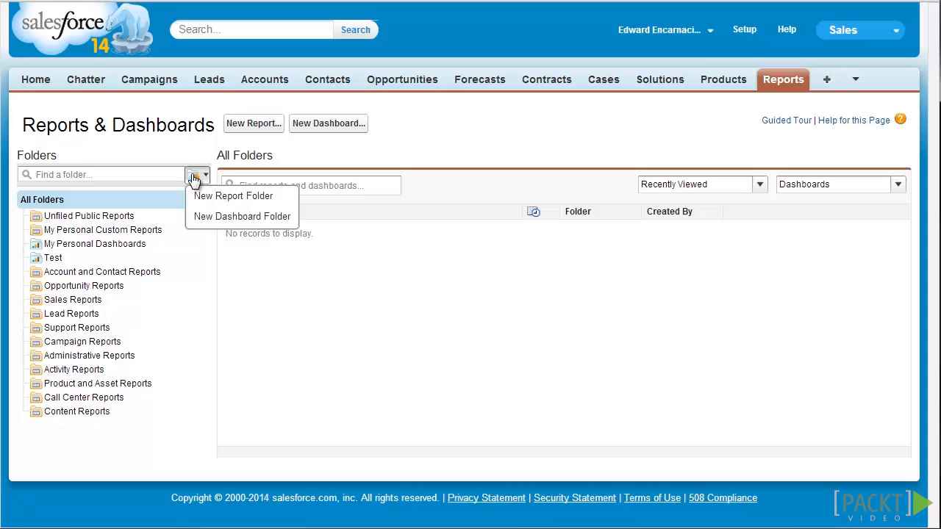
left_click(219, 218)
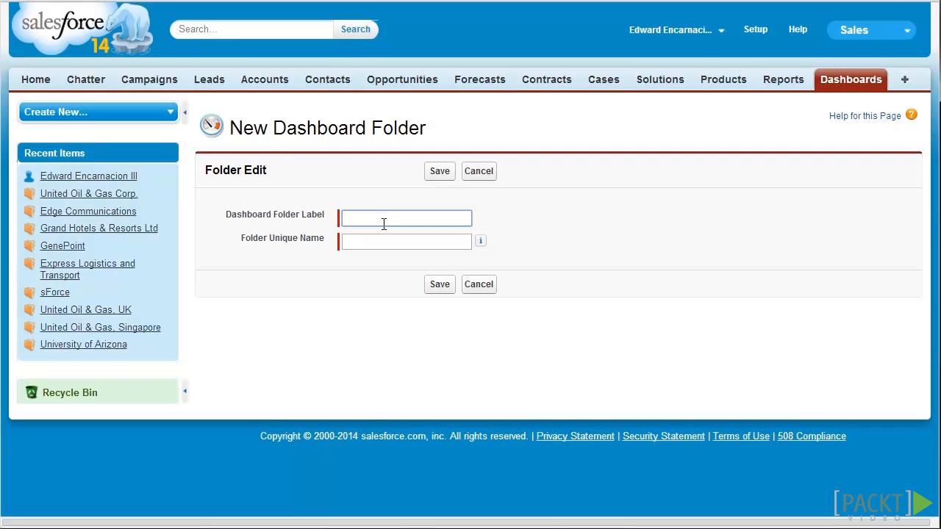
type("Mojo Dashboards")
key("Tab")
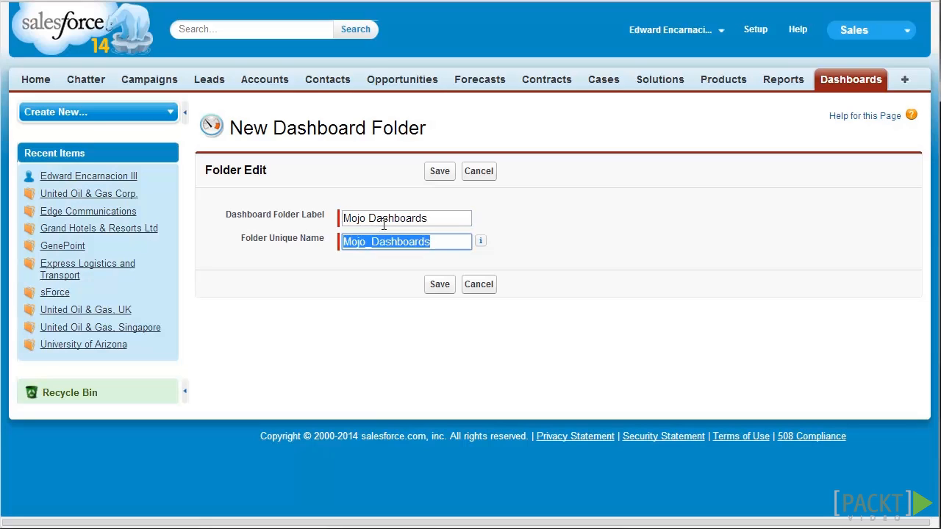
left_click(448, 174)
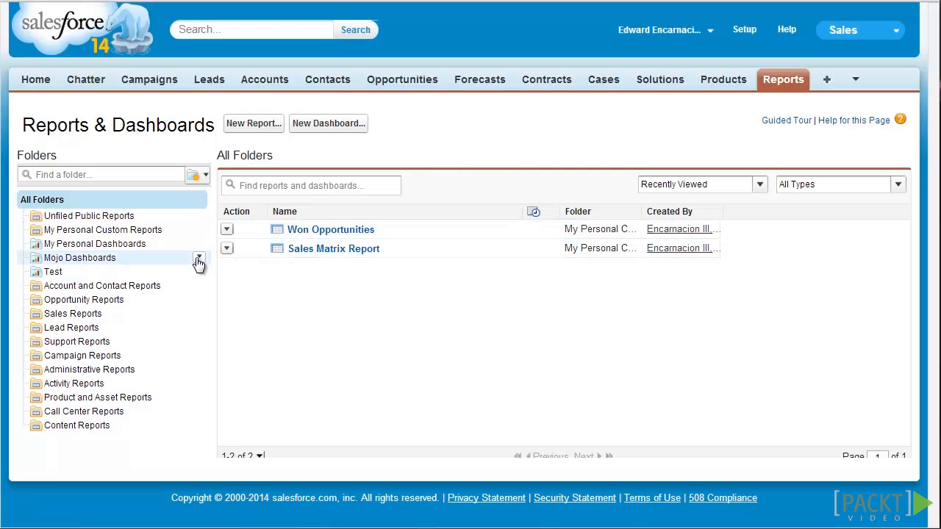
- Share the Mojo Dashboards folder with the CEO role as Editor and the COO role as Viewer
left_click(198, 261)
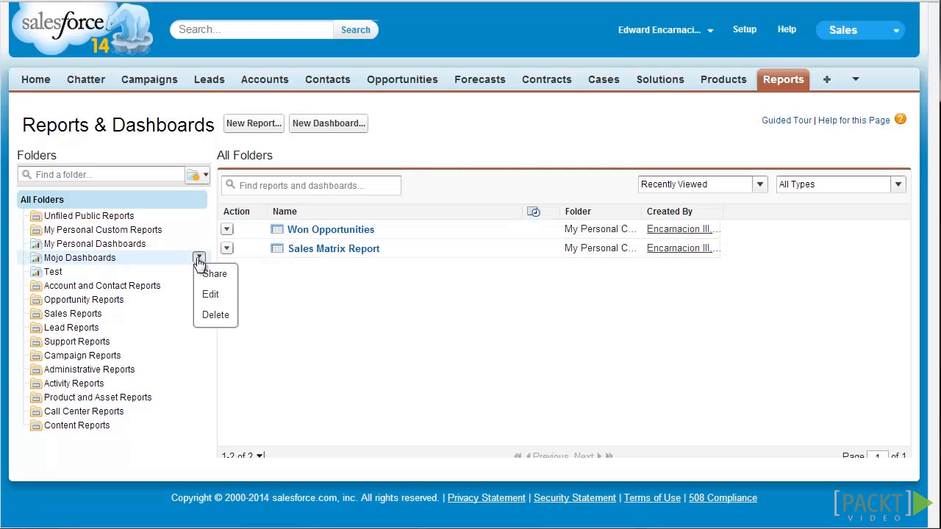
left_click(215, 274)
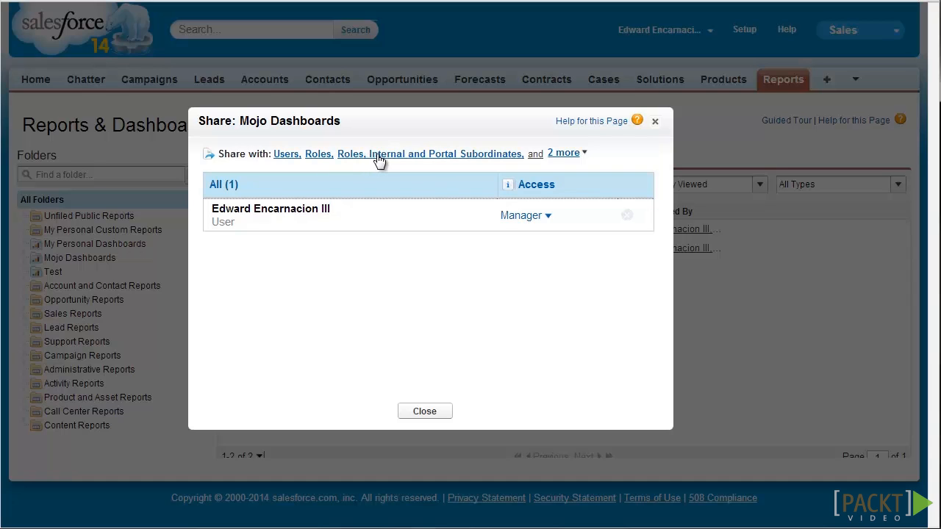
left_click(317, 154)
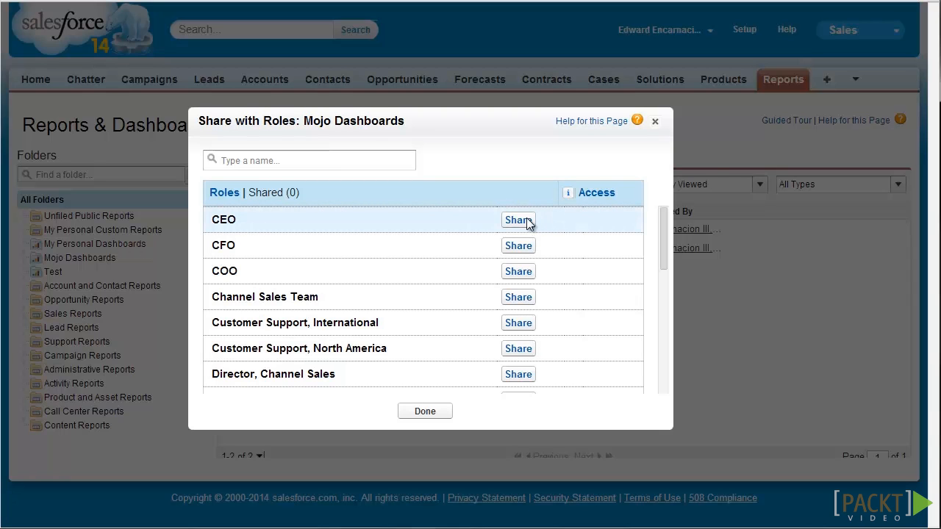
left_click(527, 222)
left_click(605, 221)
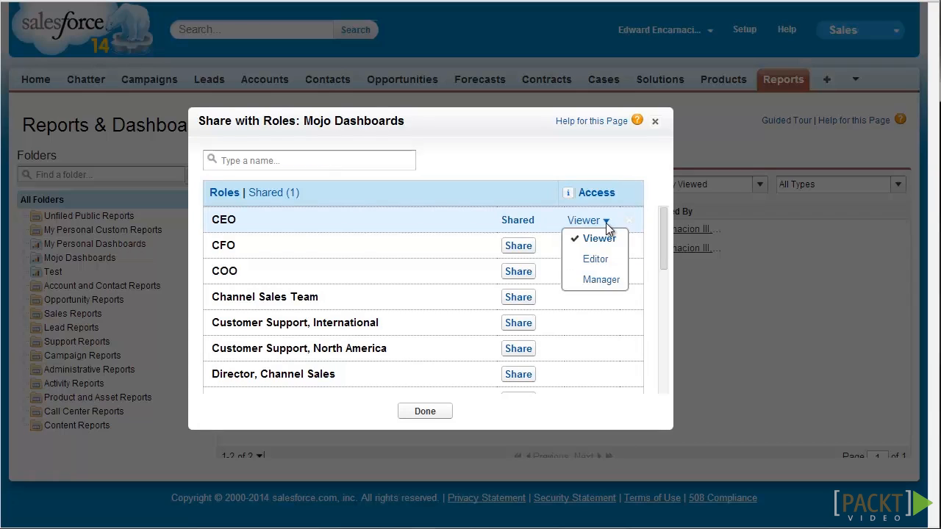
left_click(613, 262)
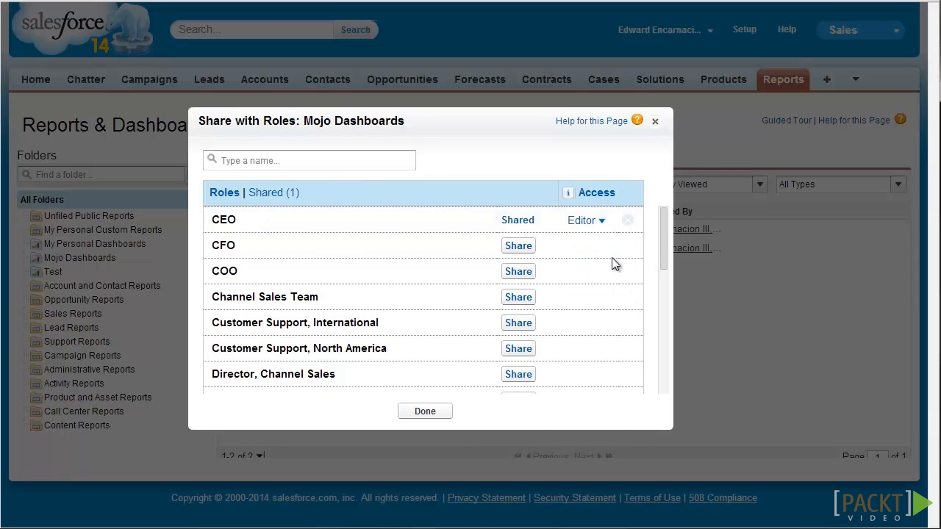
left_click(524, 272)
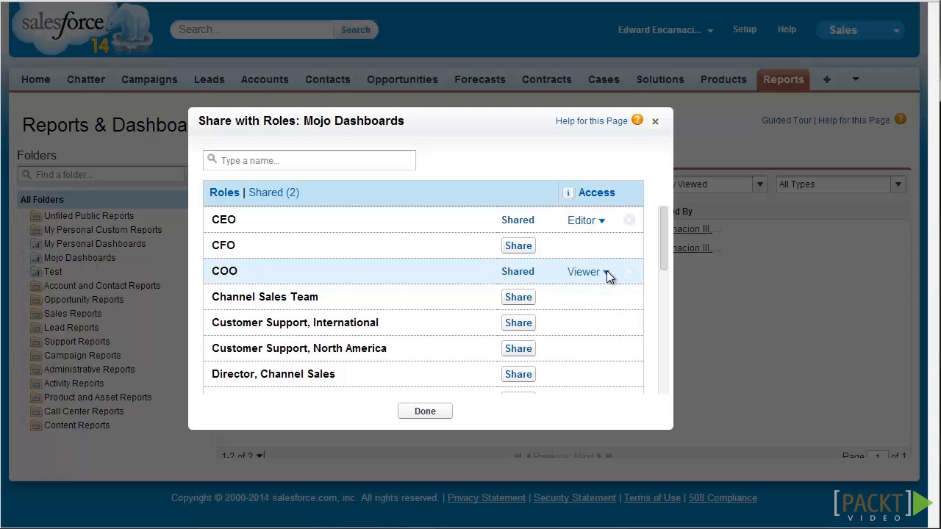
left_click(420, 416)
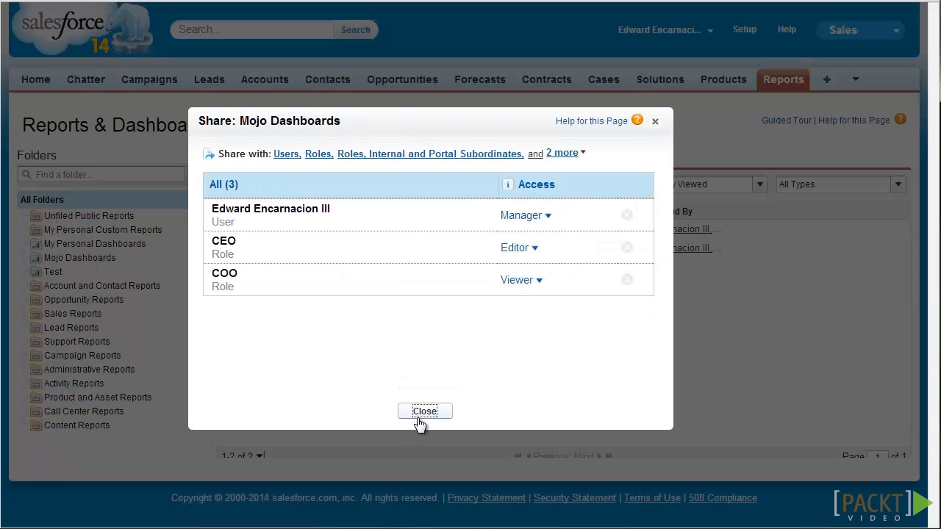
left_click(426, 413)
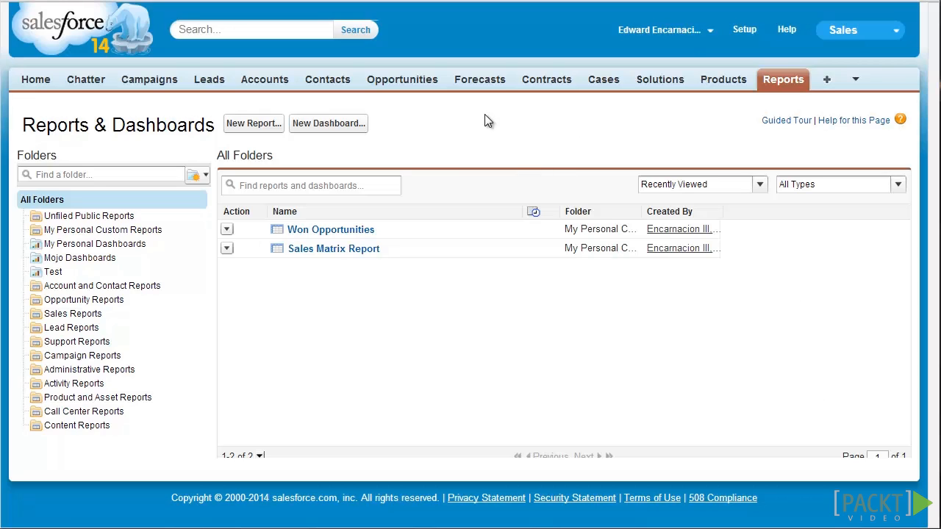
- Create a new dashboard and expand its available data sources, including My Personal Custom Reports and Visualforce Pages
left_click(328, 125)
left_click(422, 212)
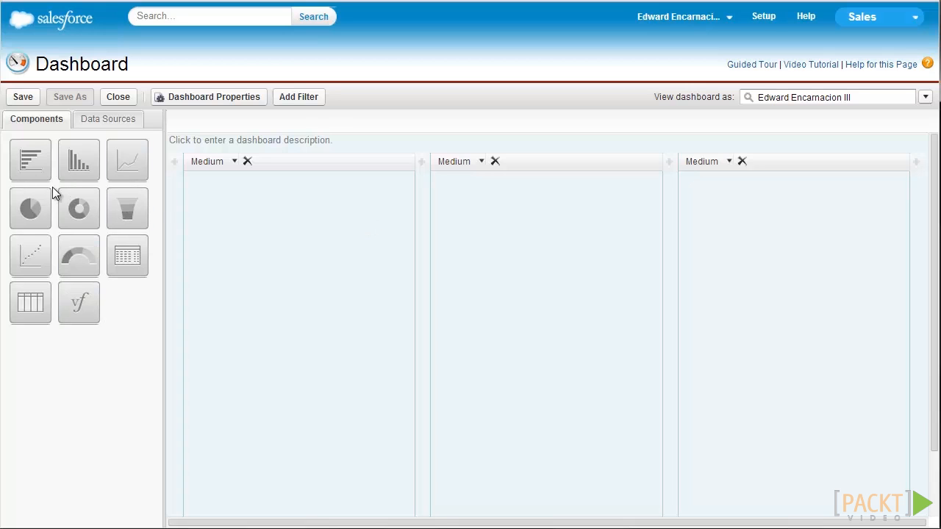
left_click(122, 122)
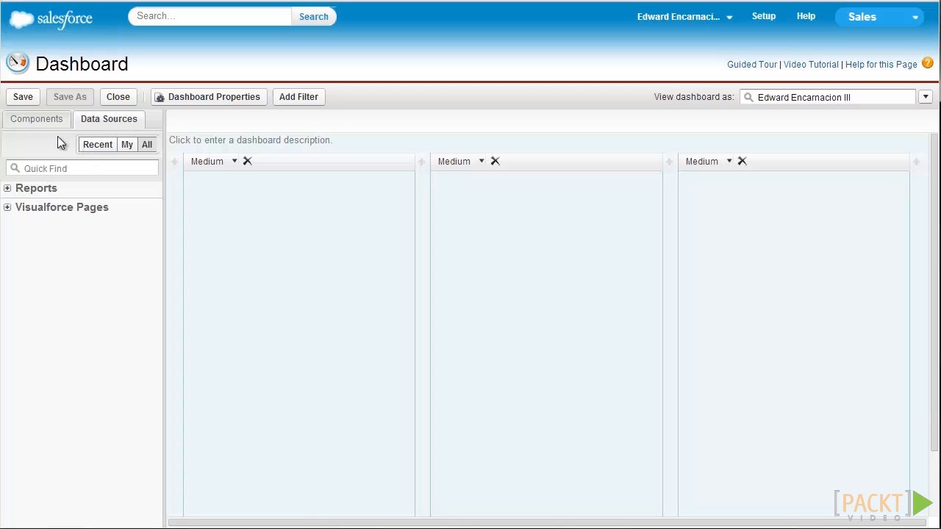
left_click(9, 188)
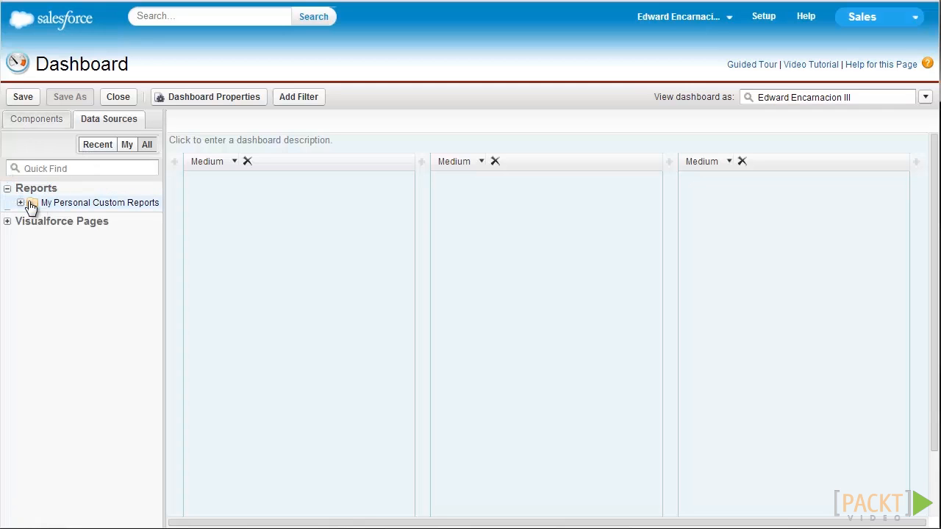
left_click(21, 203)
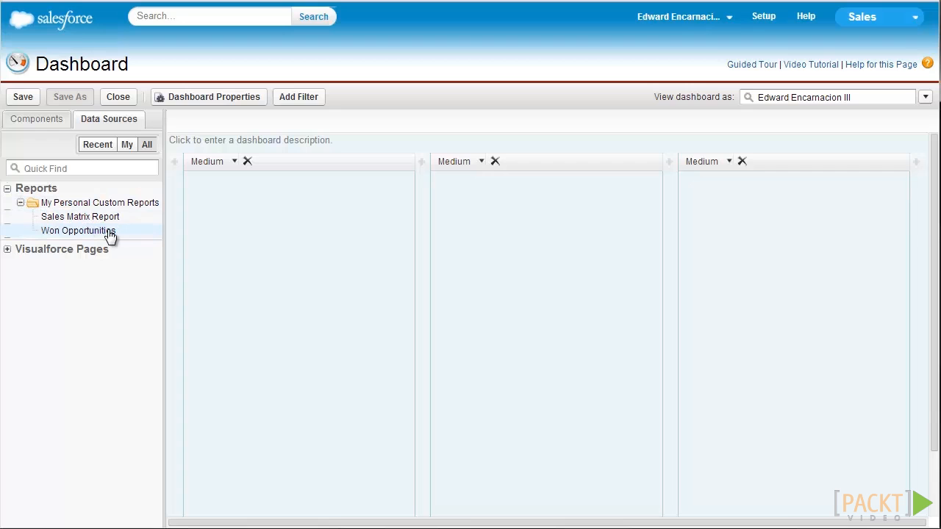
left_click(9, 252)
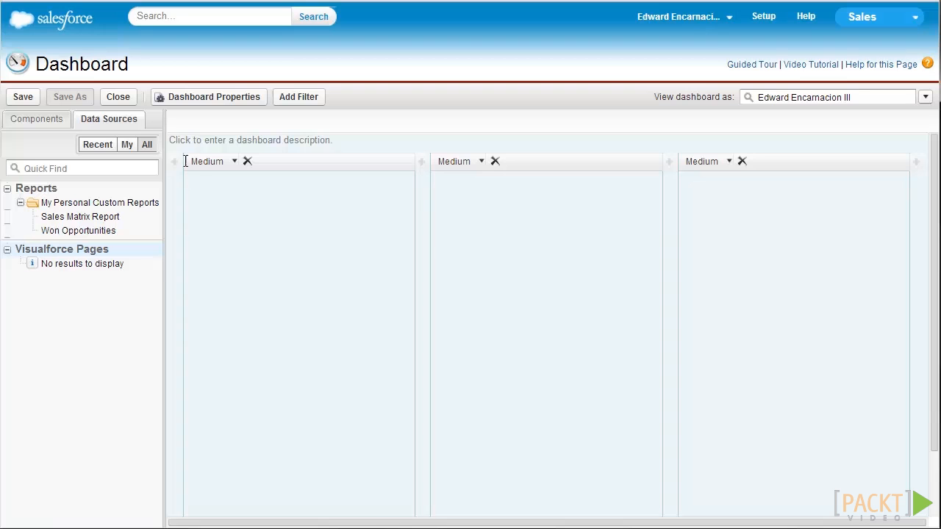
- Add a horizontal bar chart component to the dashboard's first column and set that column's width to Narrow
left_click(48, 122)
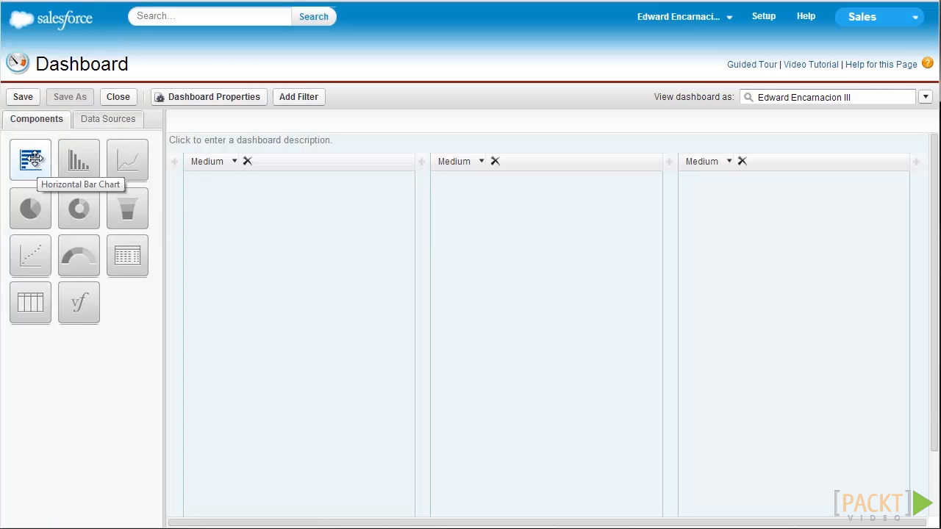
left_click_drag(31, 159, 343, 233)
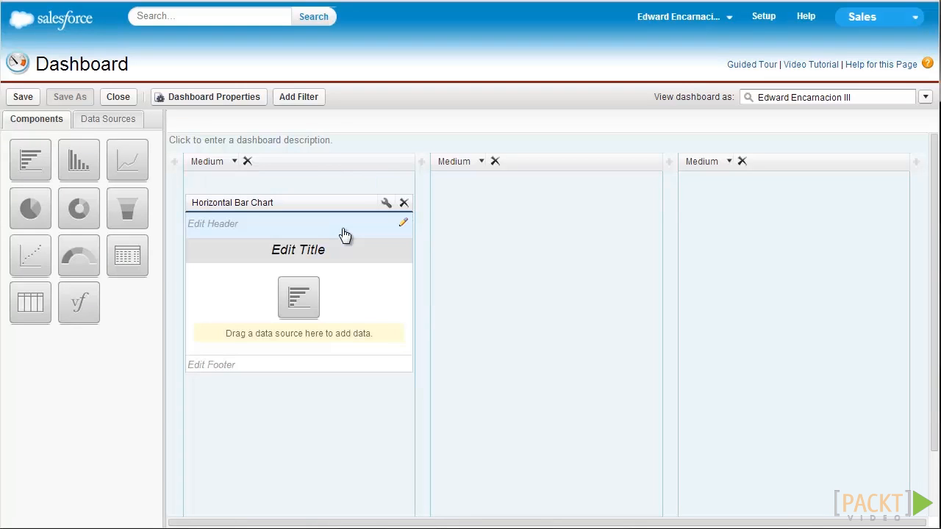
left_click(233, 162)
left_click(223, 180)
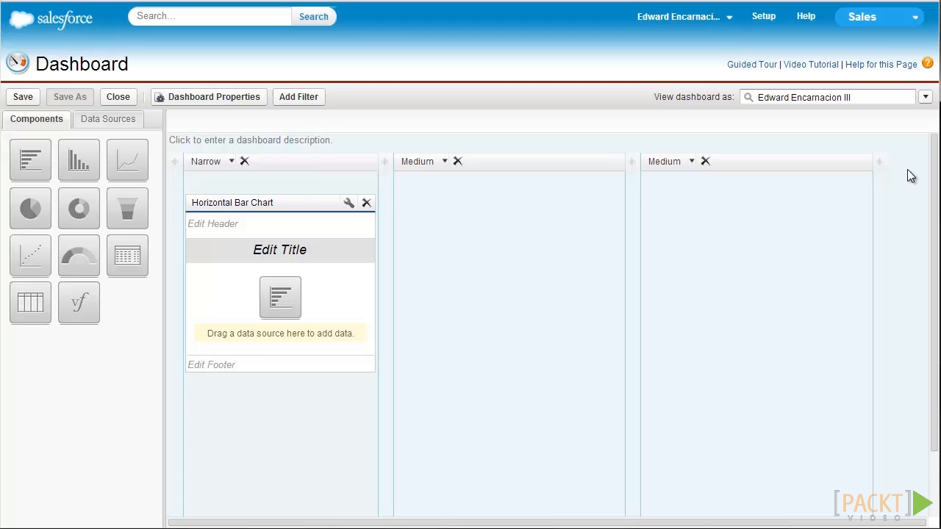
- Remove the dashboard's third column and add a donut chart component to the second column
left_click(706, 163)
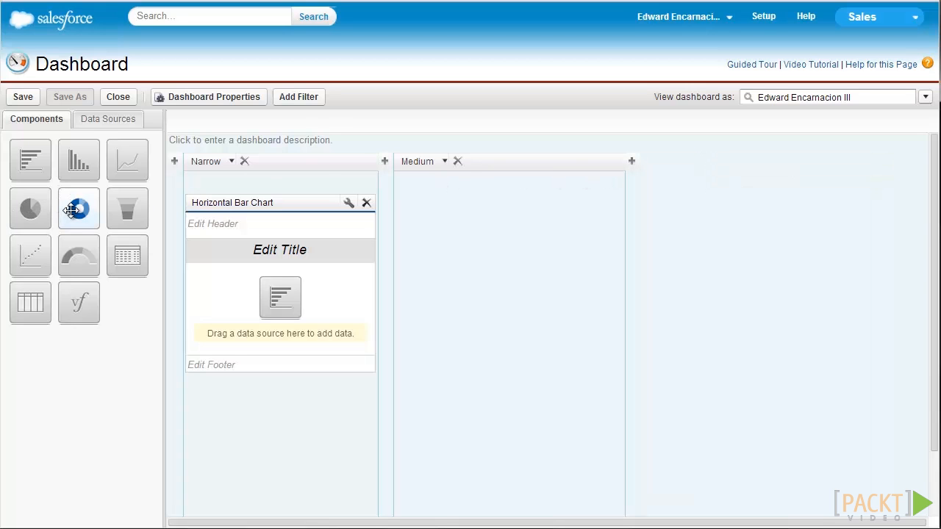
left_click_drag(71, 211, 499, 226)
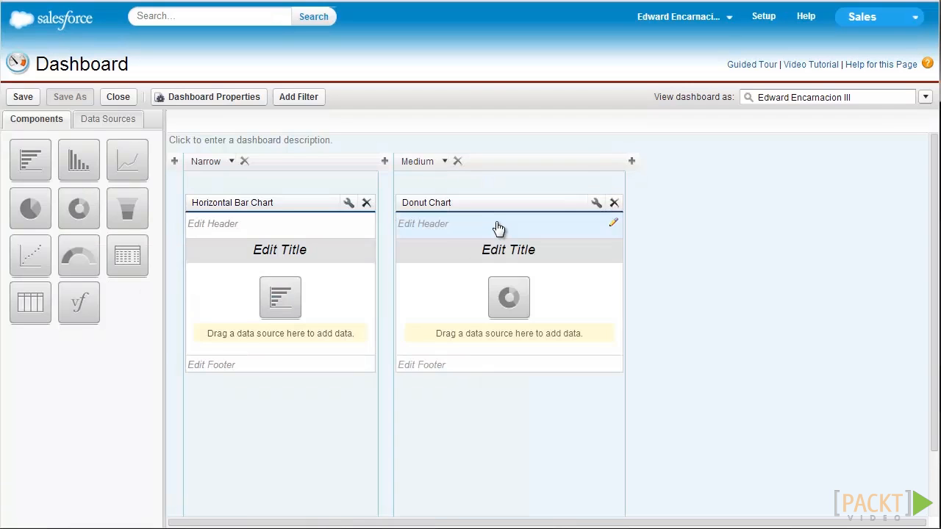
- Assign the Won Opportunities report to the horizontal bar chart and title the chart "Opps by region"
left_click(105, 120)
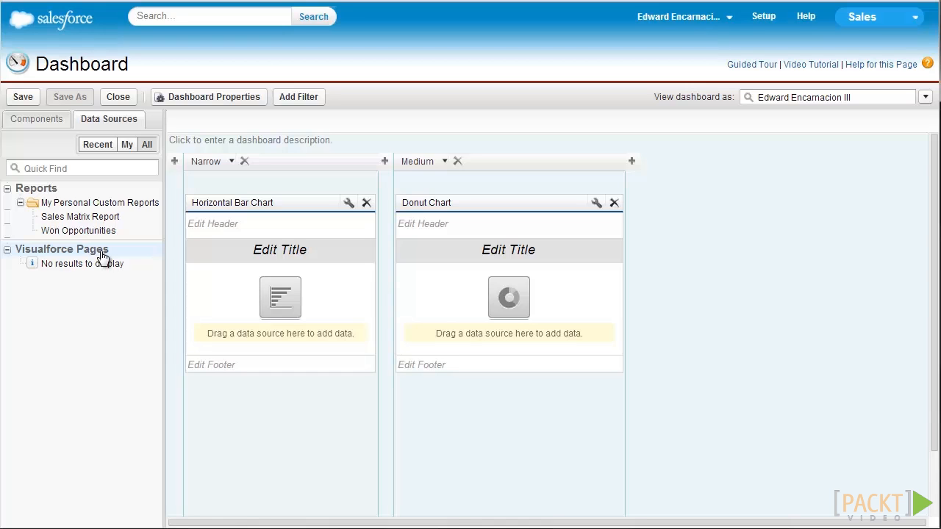
left_click_drag(73, 233, 270, 302)
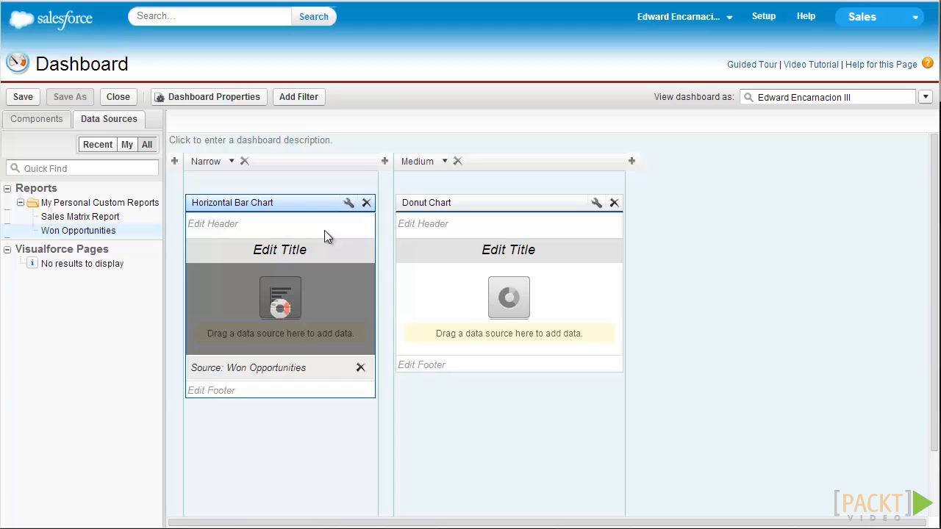
left_click(316, 252)
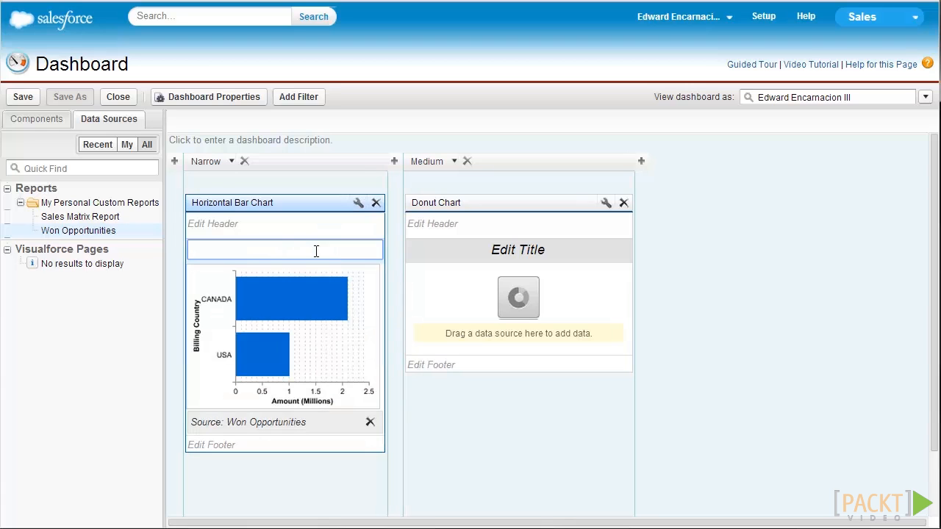
type("Opps by region")
key("Return")
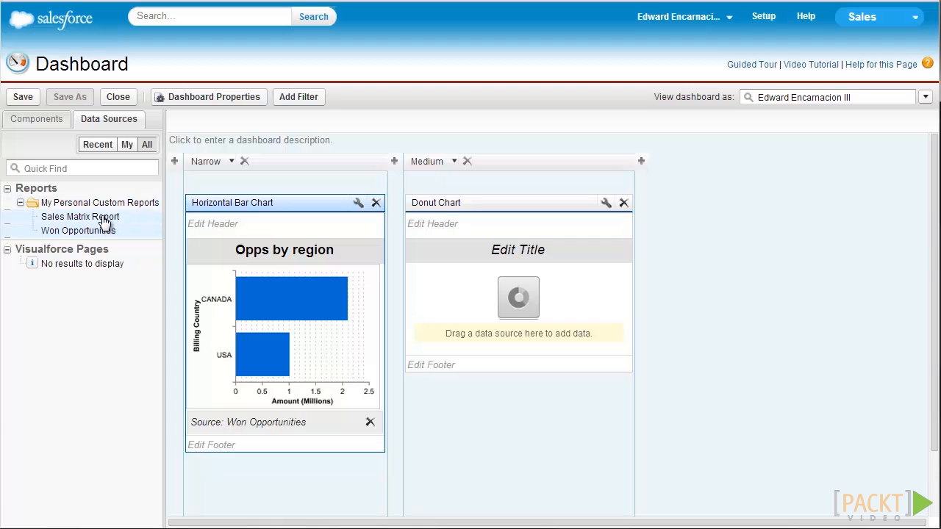
- Assign the Sales Matrix Report as the donut chart's data source
left_click_drag(88, 216, 511, 304)
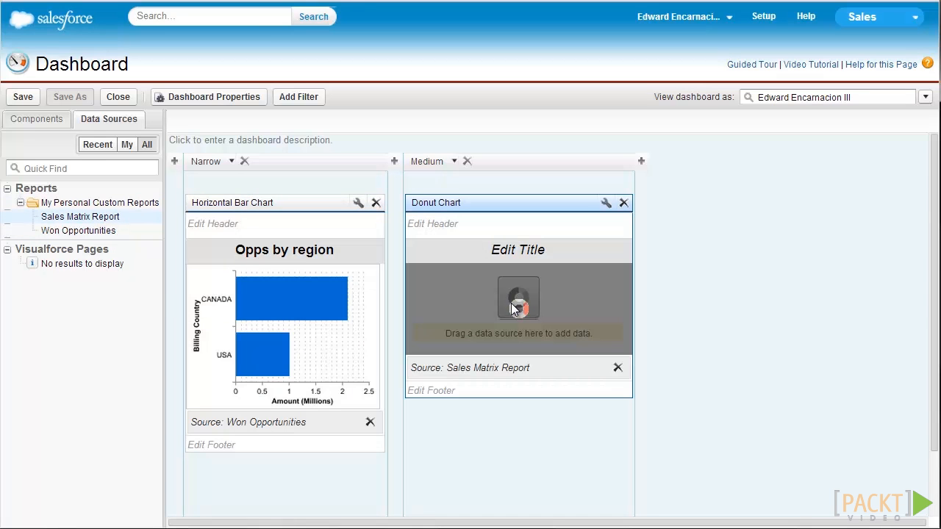
scroll(644, 279, "down", 2)
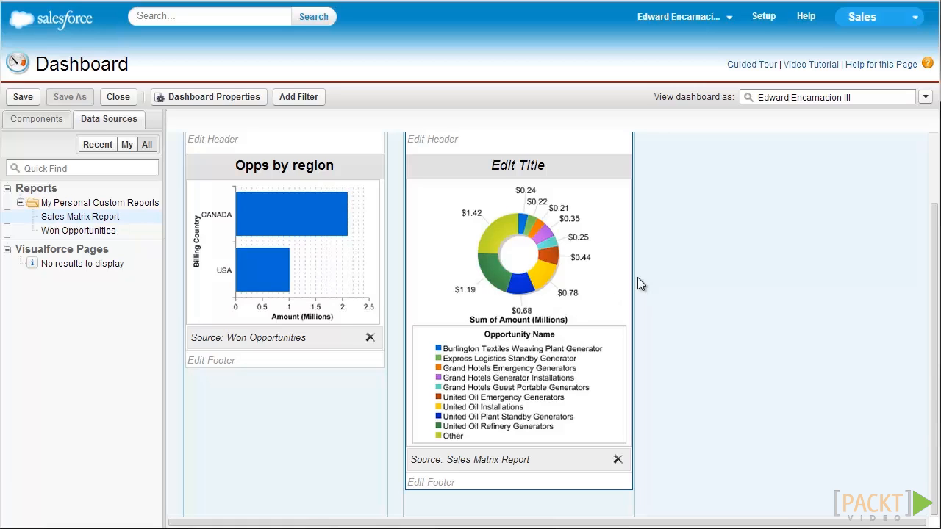
- Start a new dashboard filter and set its field to Billing Country
left_click(284, 96)
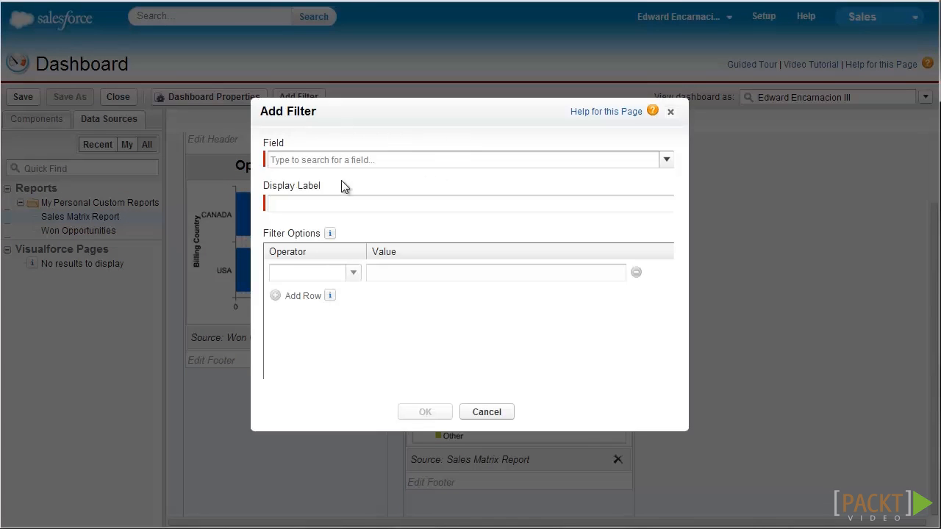
left_click(337, 163)
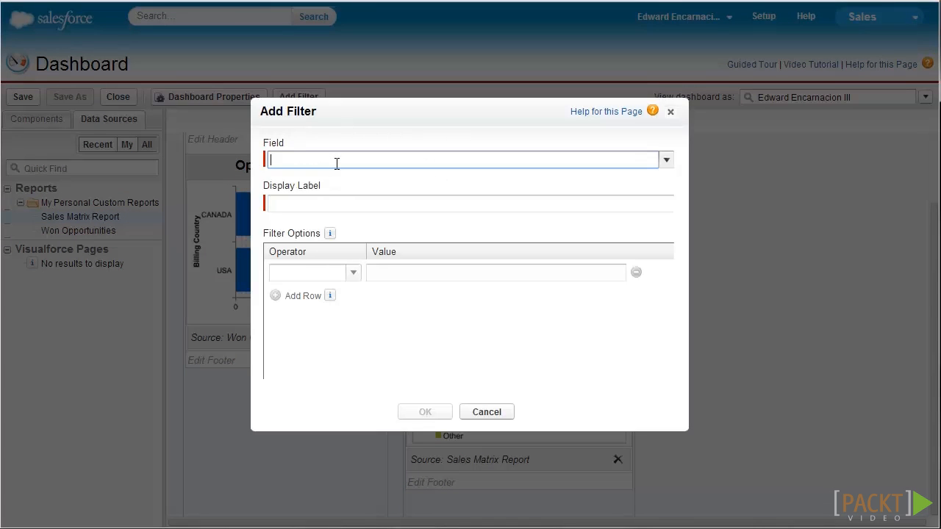
type("Billing")
key("Down")
key("Down")
key("Down")
key("Down")
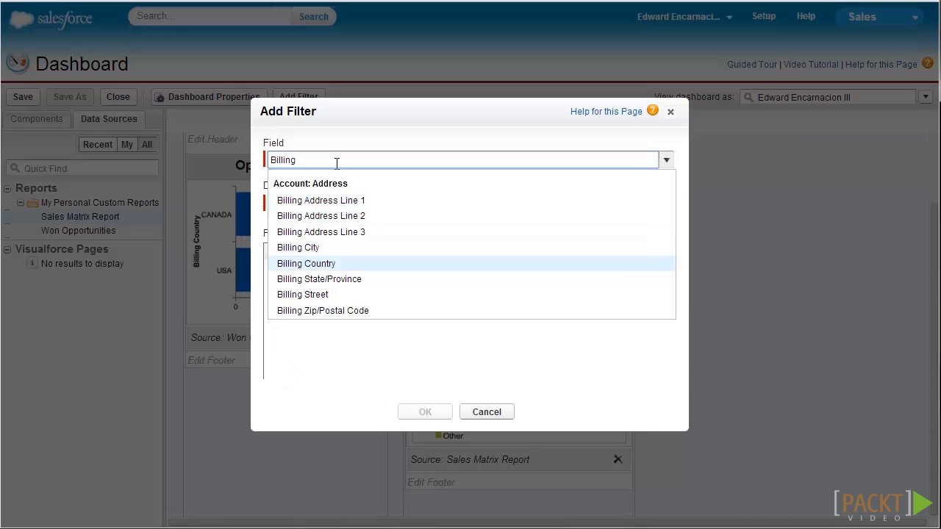
type("Cou")
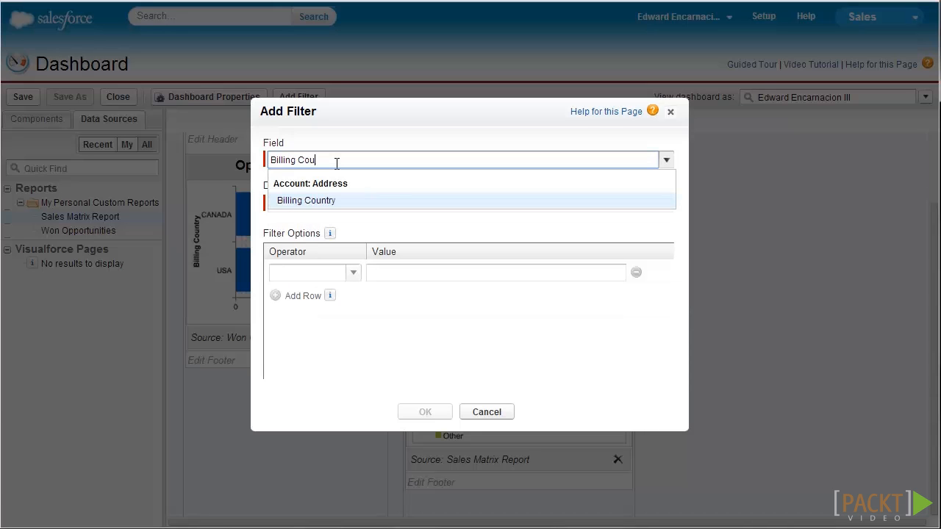
key("Return")
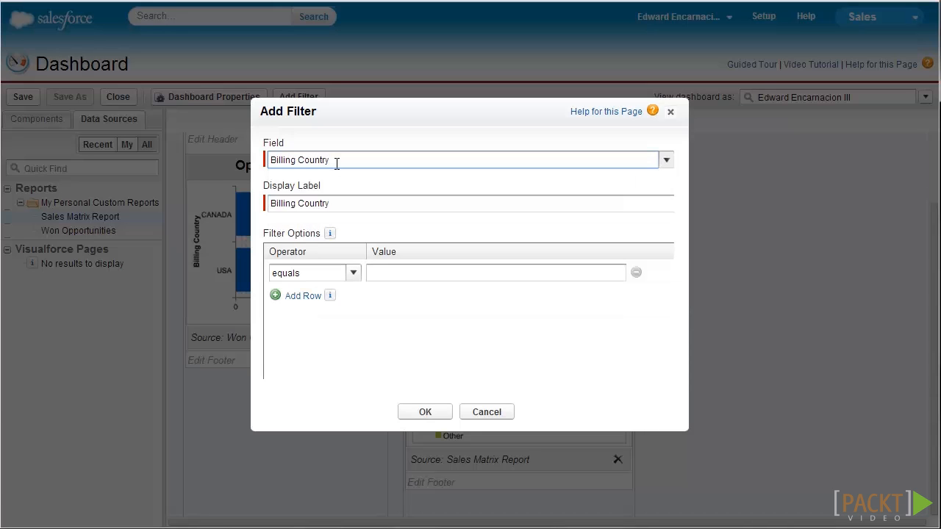
- Add three equals options to the Billing Country filter, CANADA, USA and JAPAN, and apply the filter to the dashboard
left_click(481, 272)
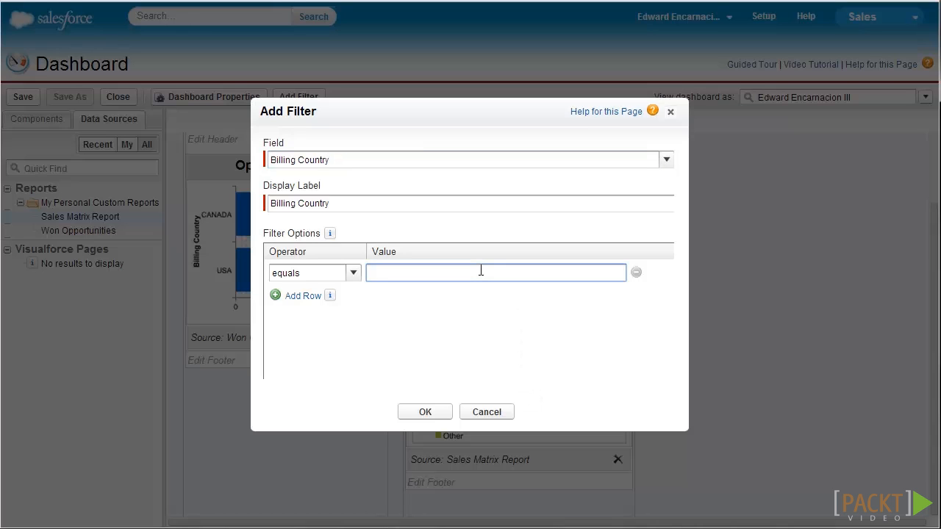
type("CANADA")
left_click(303, 295)
left_click(397, 297)
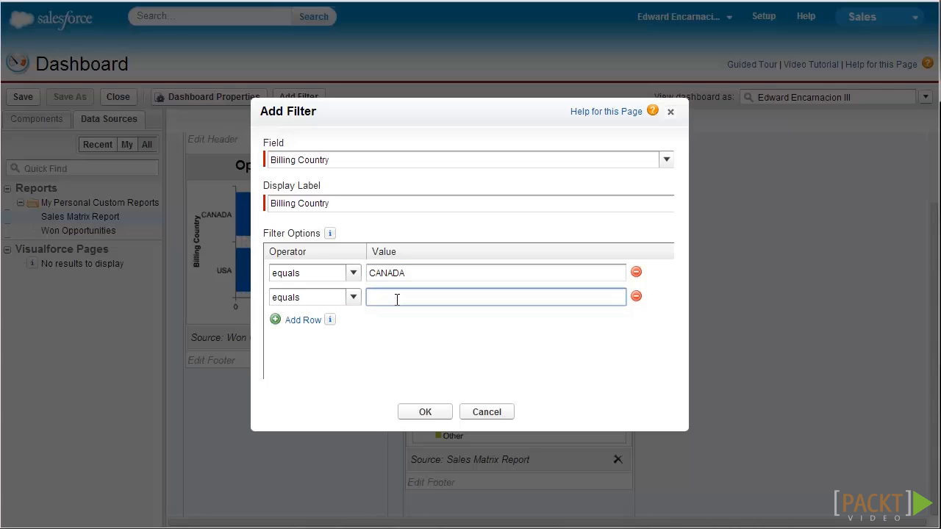
type("USA")
left_click(303, 320)
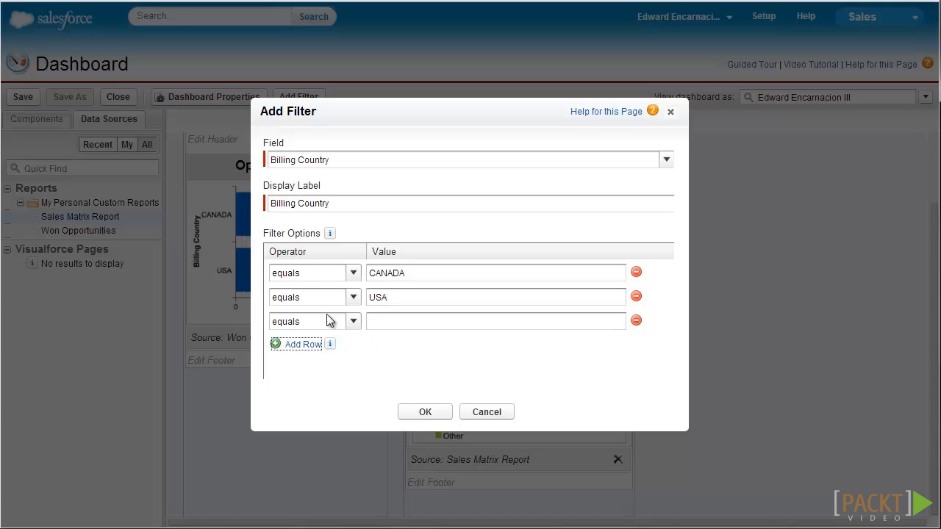
left_click(396, 324)
type("JAPAN")
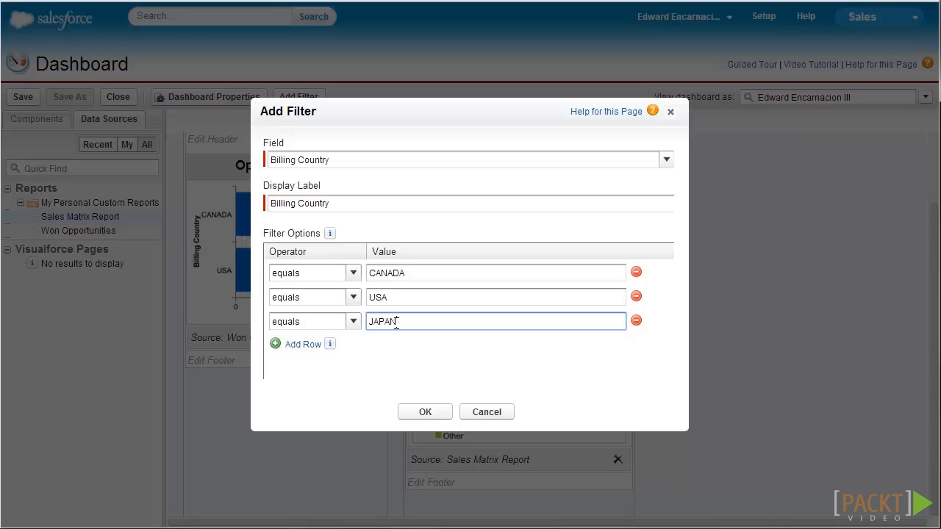
left_click(444, 416)
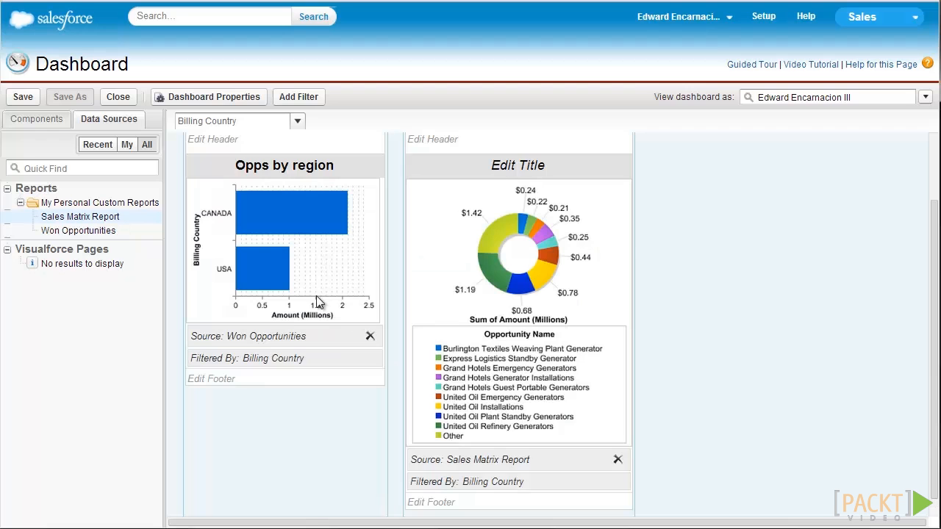
- Save the dashboard as "Mojo Results Dashboard" in the Mojo Dashboards folder and run it
left_click(23, 96)
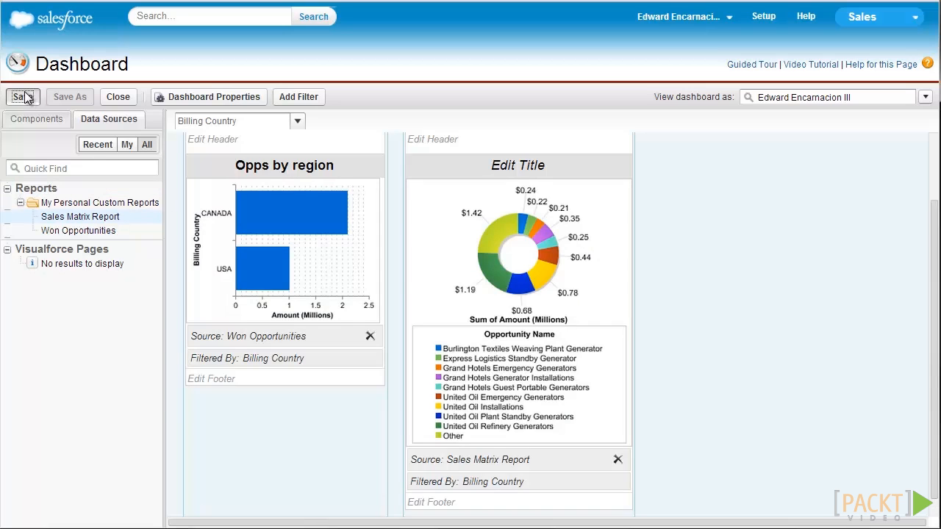
left_click(493, 210)
type("Mojo Results")
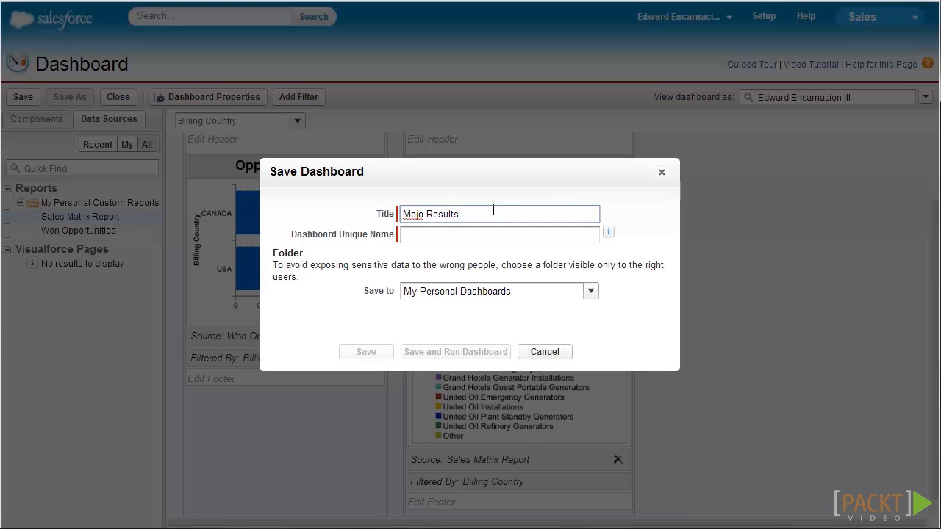
type(" Dashboard")
key("Tab")
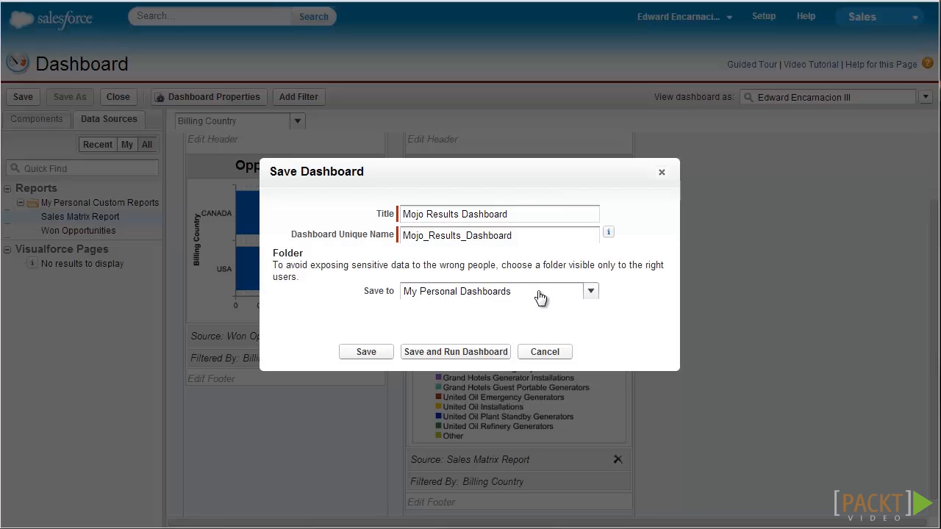
left_click(596, 296)
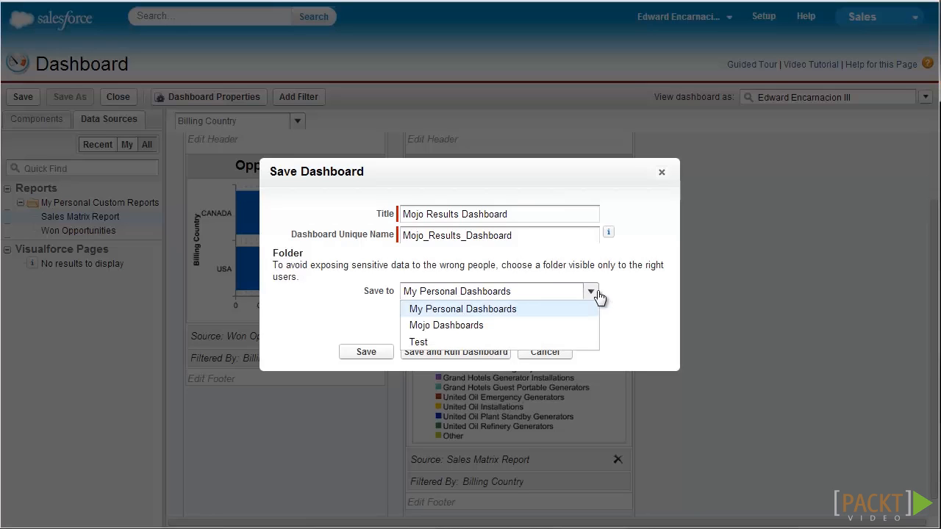
left_click(564, 328)
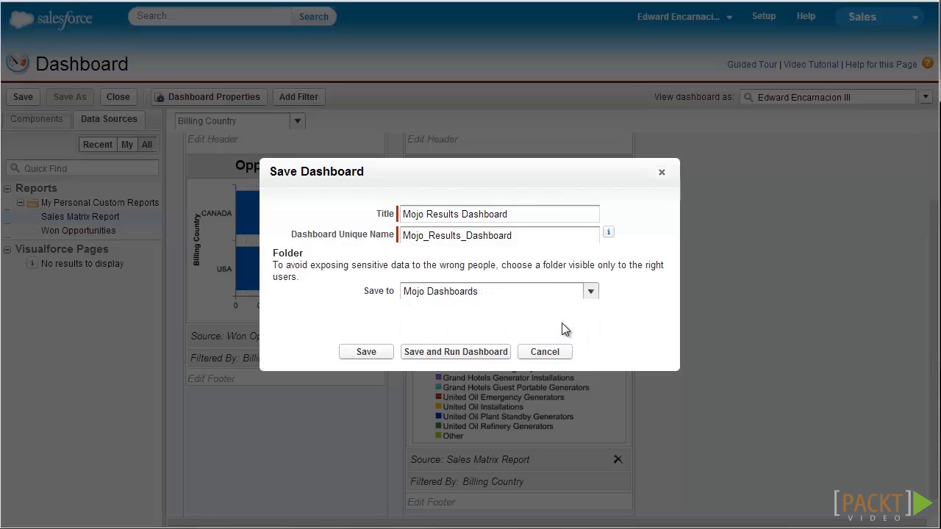
left_click(463, 352)
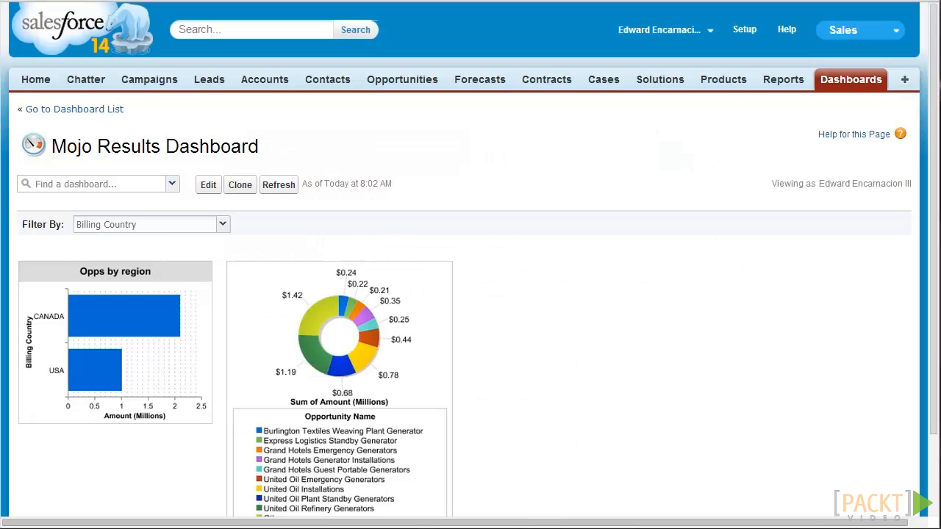